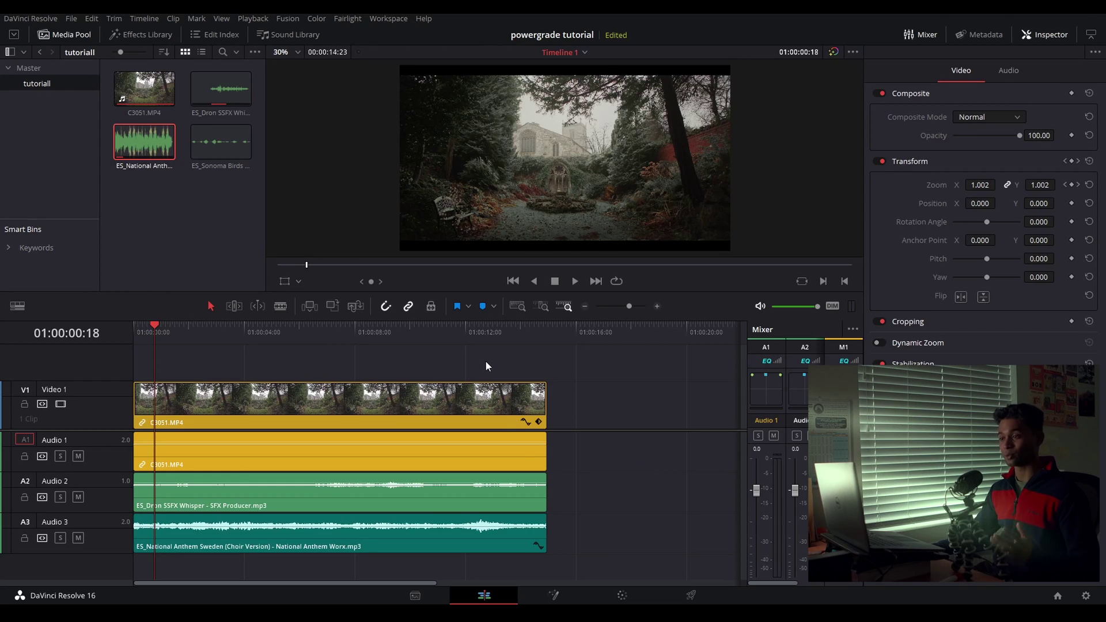
Switch to the Color page to see the churchyard garden clip's ten-node grade.
click(609, 586)
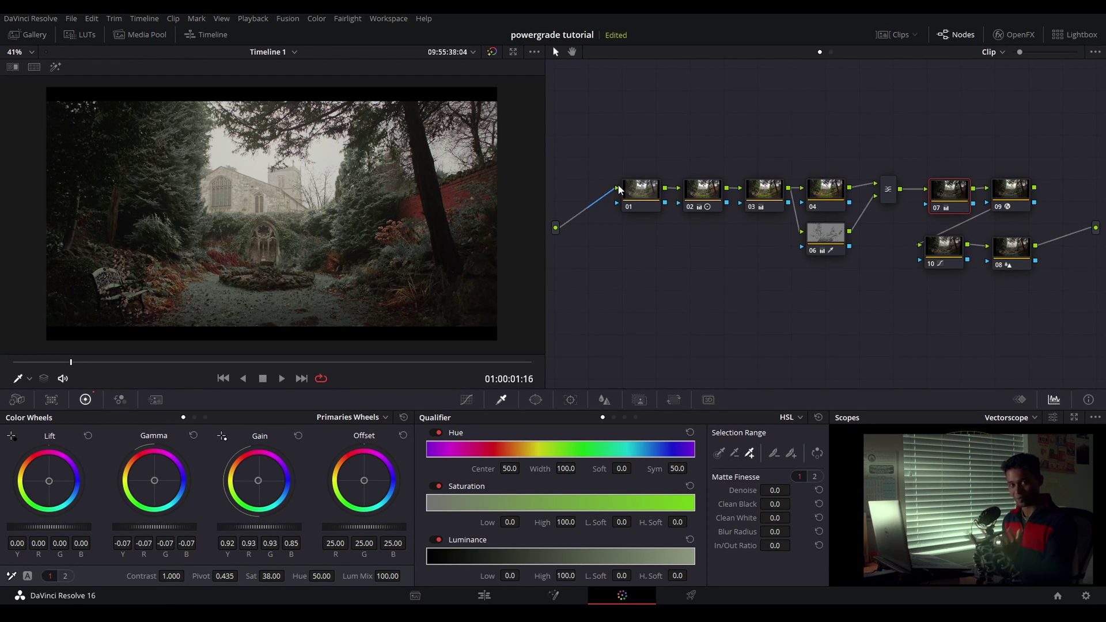
Select all ten nodes and grab a still of the grade into the PowerGrade 1 album as 1.1.1.
drag(577, 113, 1065, 362)
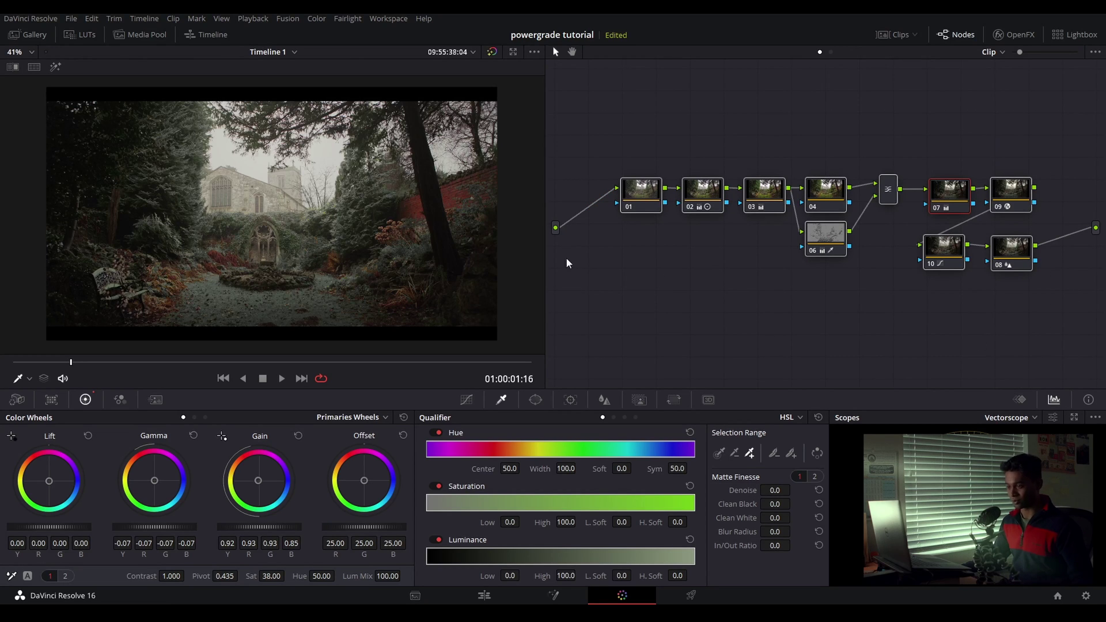
click(28, 36)
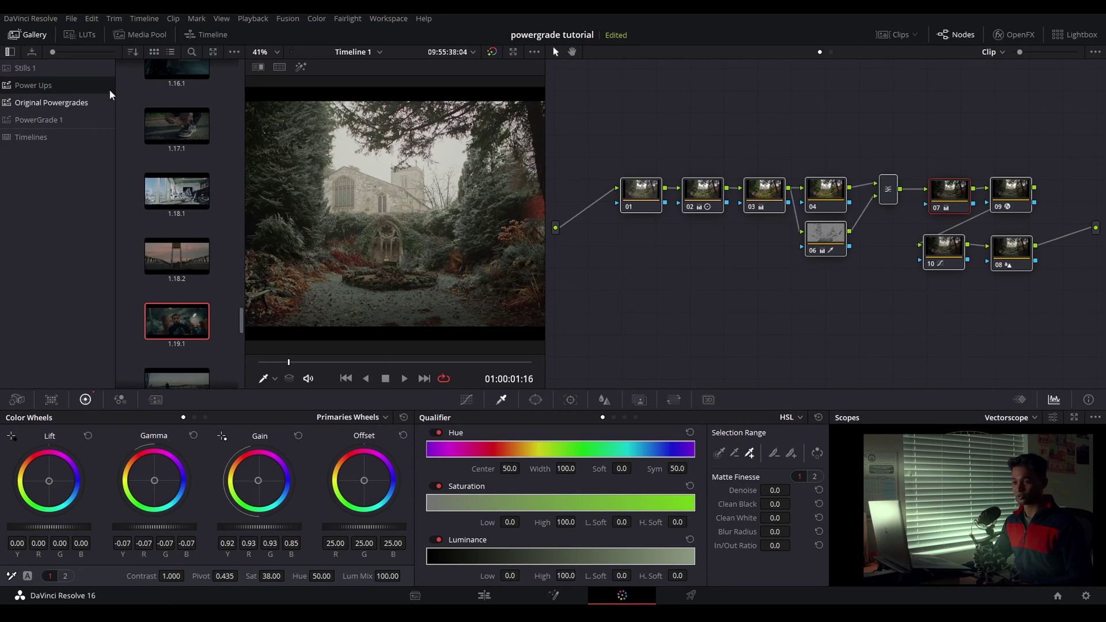
click(78, 120)
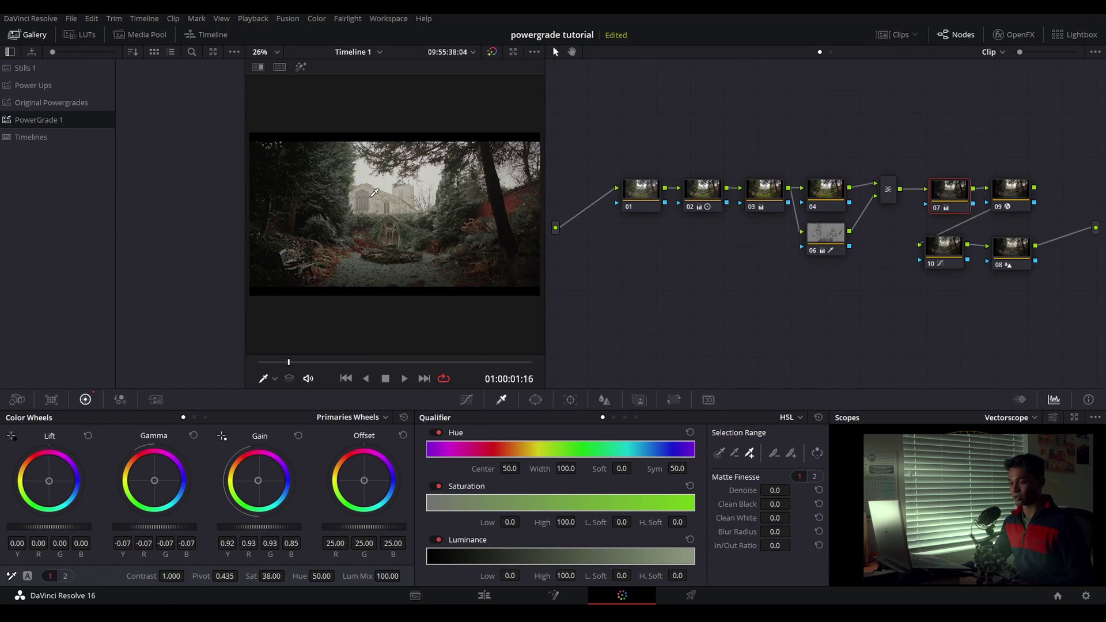
right_click(374, 197)
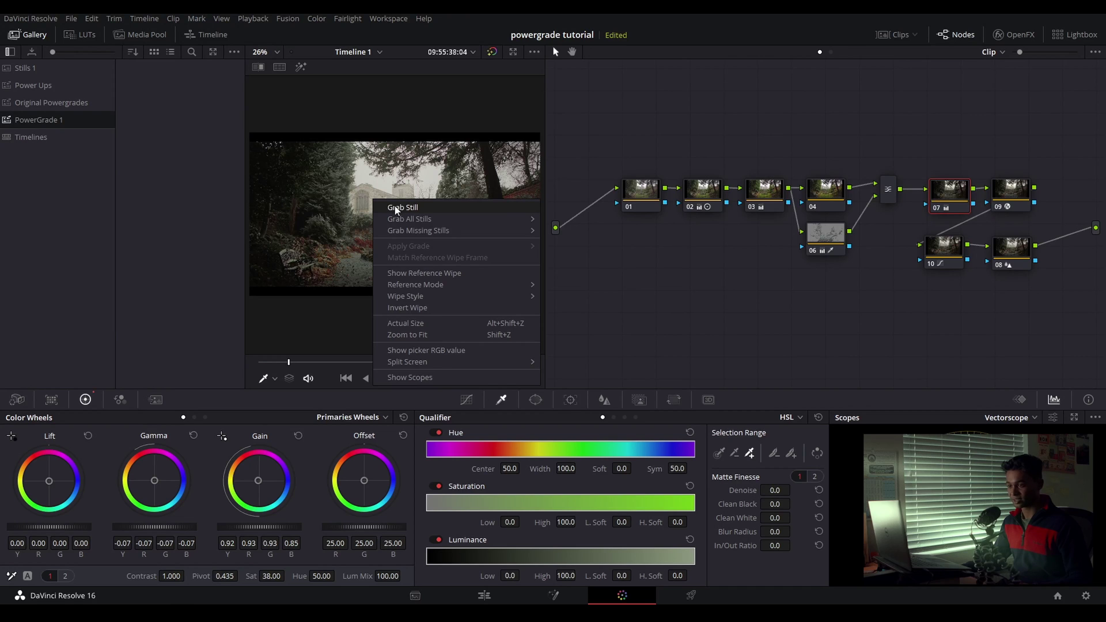
click(395, 206)
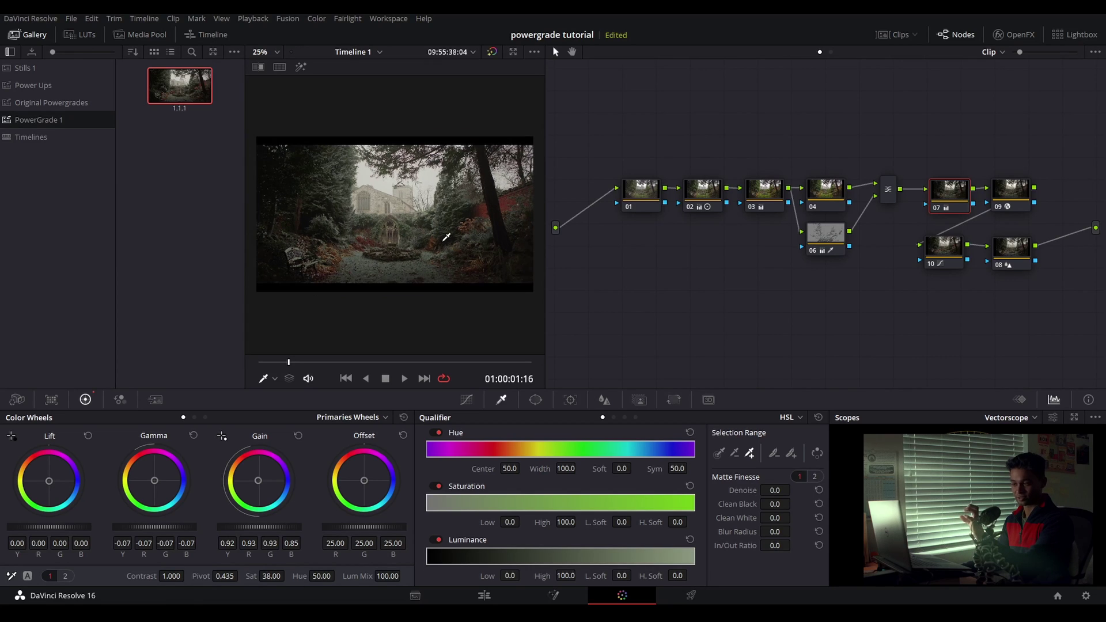
Put cow clip C0869.MP4 on the Edit timeline, then return to the Color page.
click(484, 595)
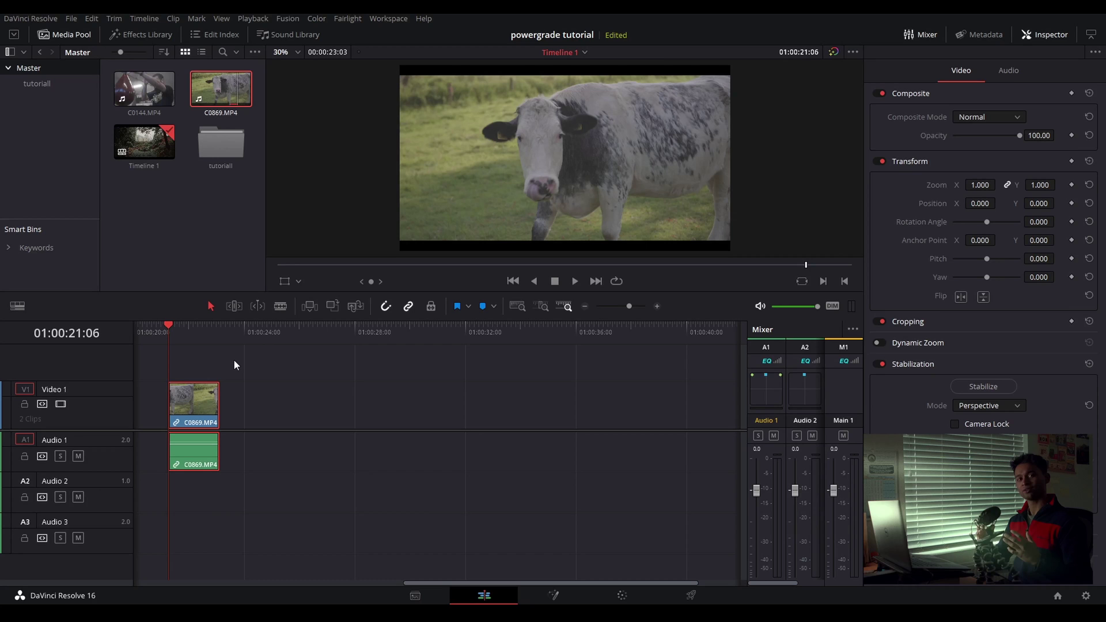
key(shift+6)
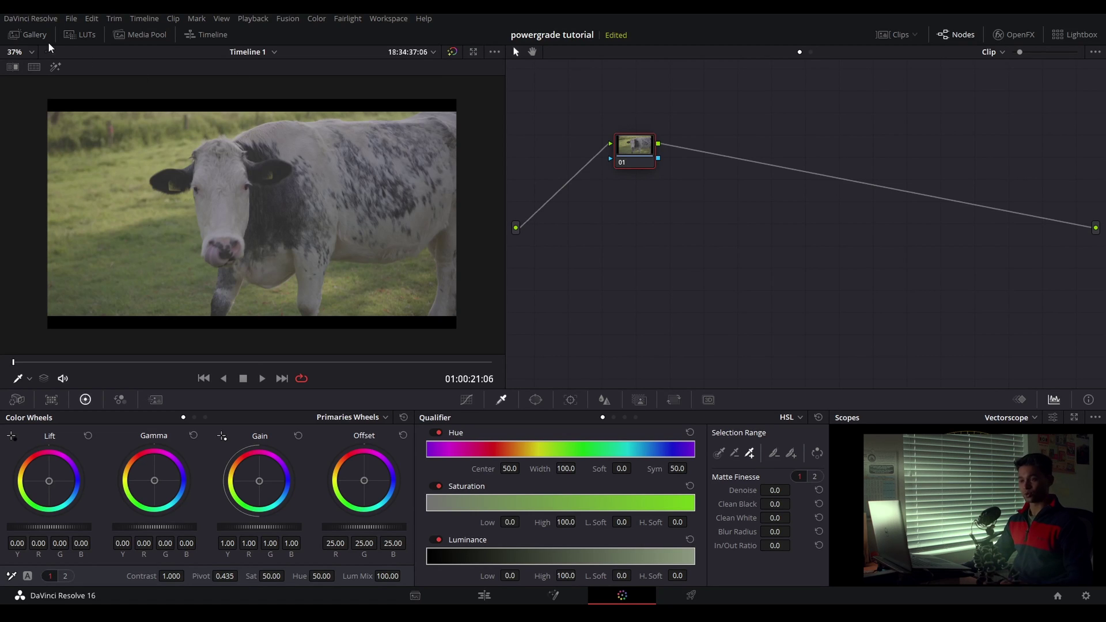
Apply still 1.1.1's node tree to the cow clip and delete the leftover node 01.
click(29, 35)
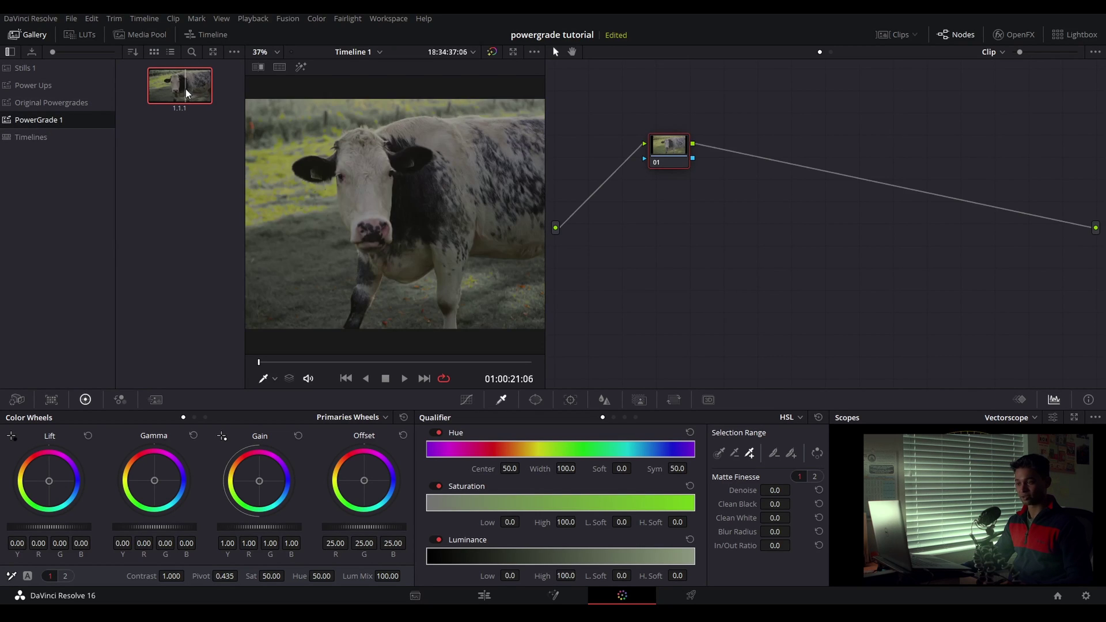
middle_click(186, 88)
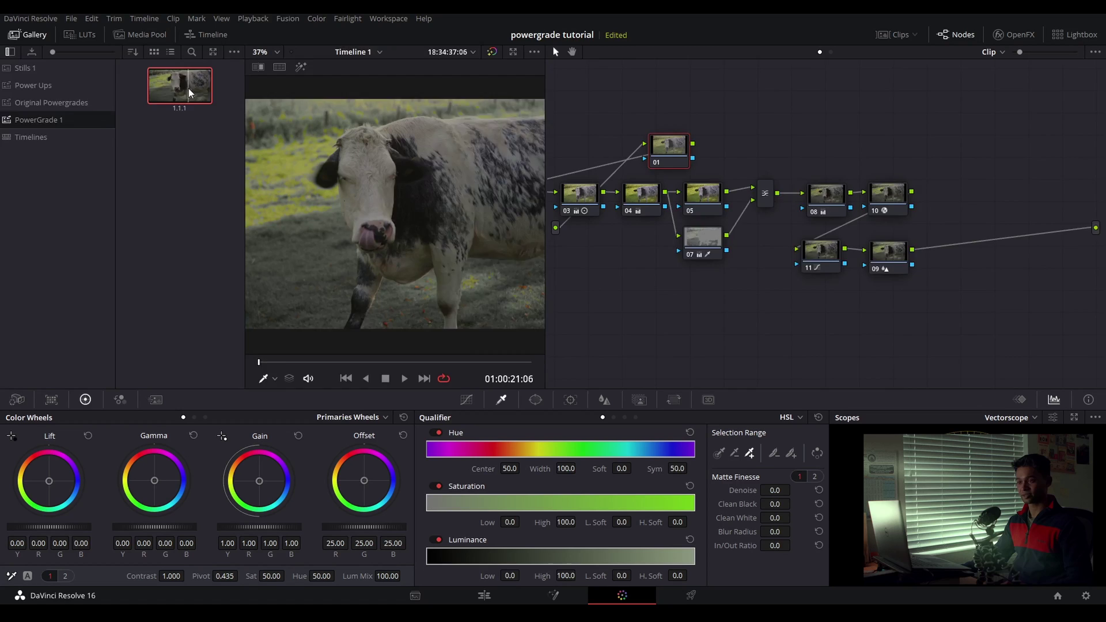
click(30, 35)
drag(795, 143, 592, 145)
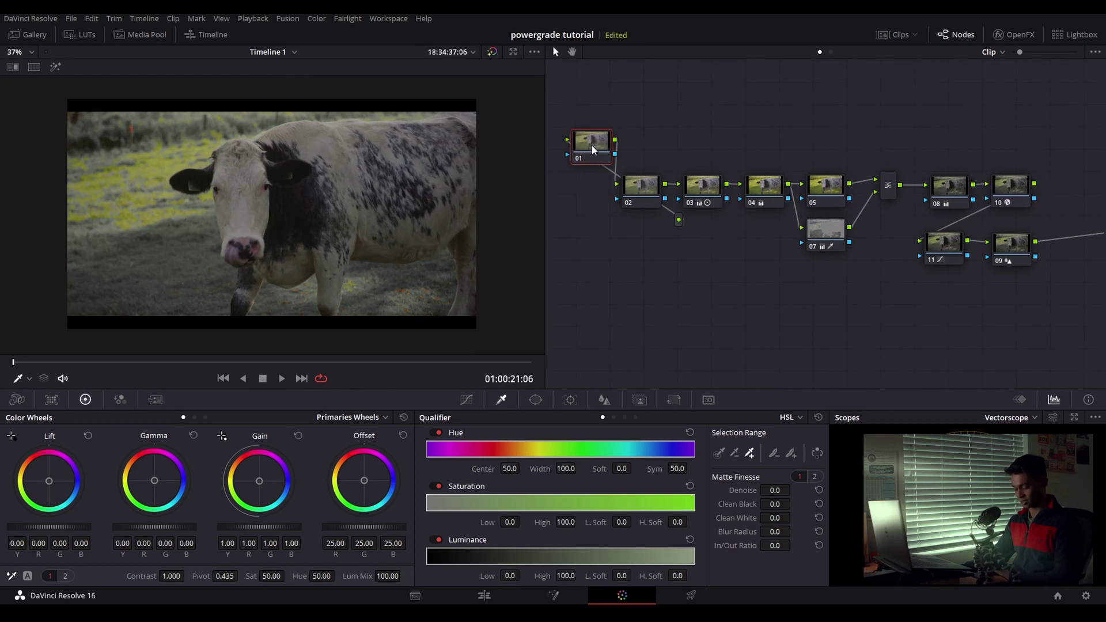
key(Delete)
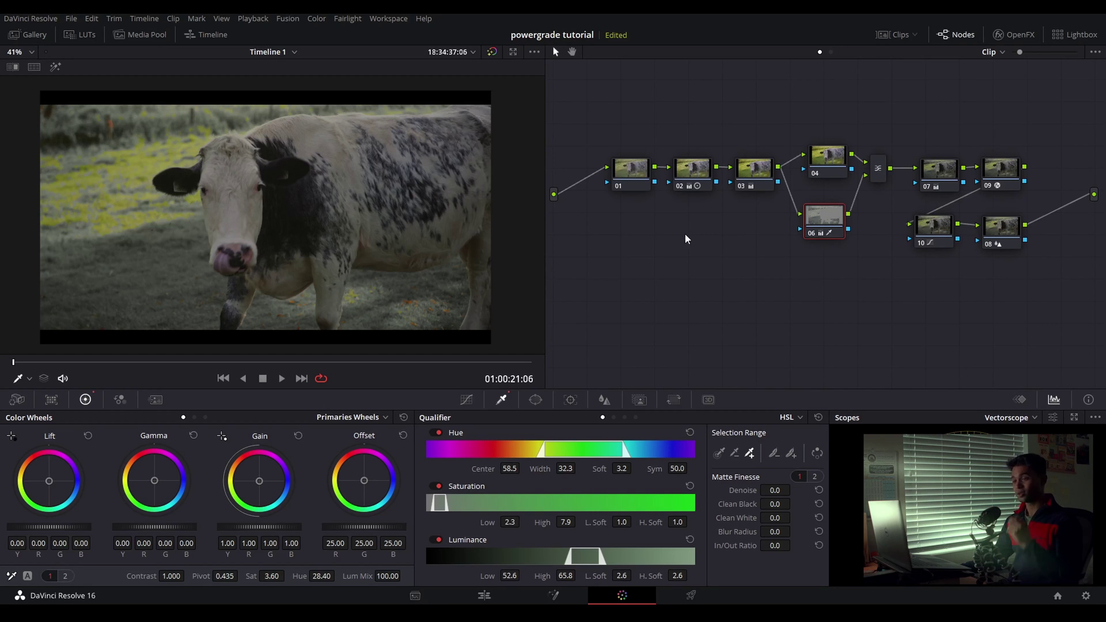
Extend node 06's qualifier with more grass, raising Sat High to 10.7 and Lum High to 70.9.
mouse_move(823, 217)
mouse_down()
mouse_move(834, 200)
mouse_move(837, 219)
mouse_up()
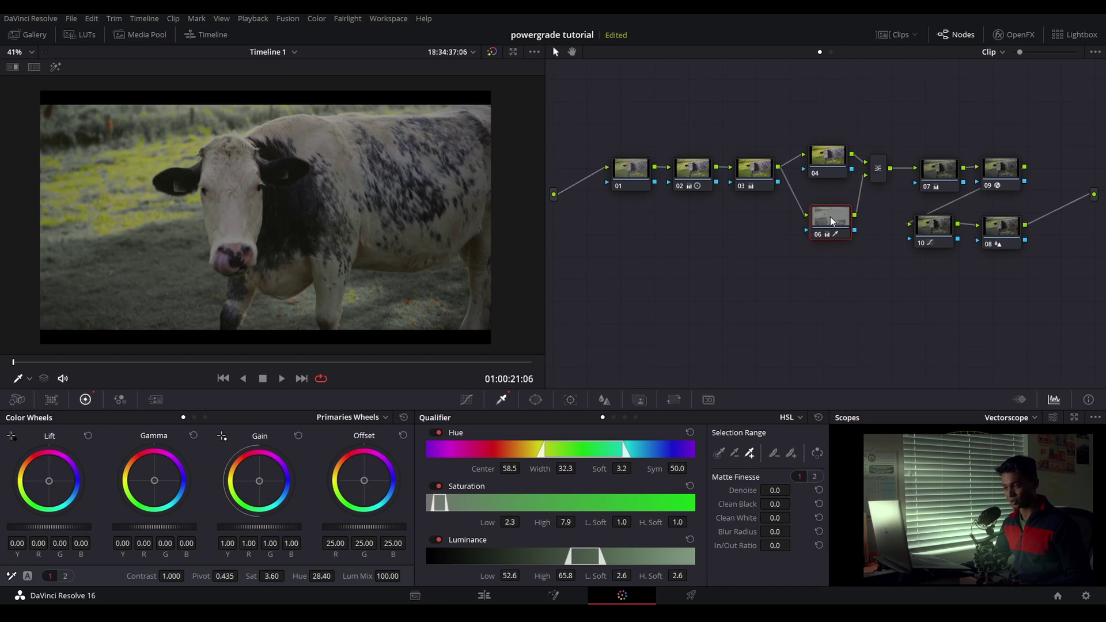
drag(830, 217, 836, 216)
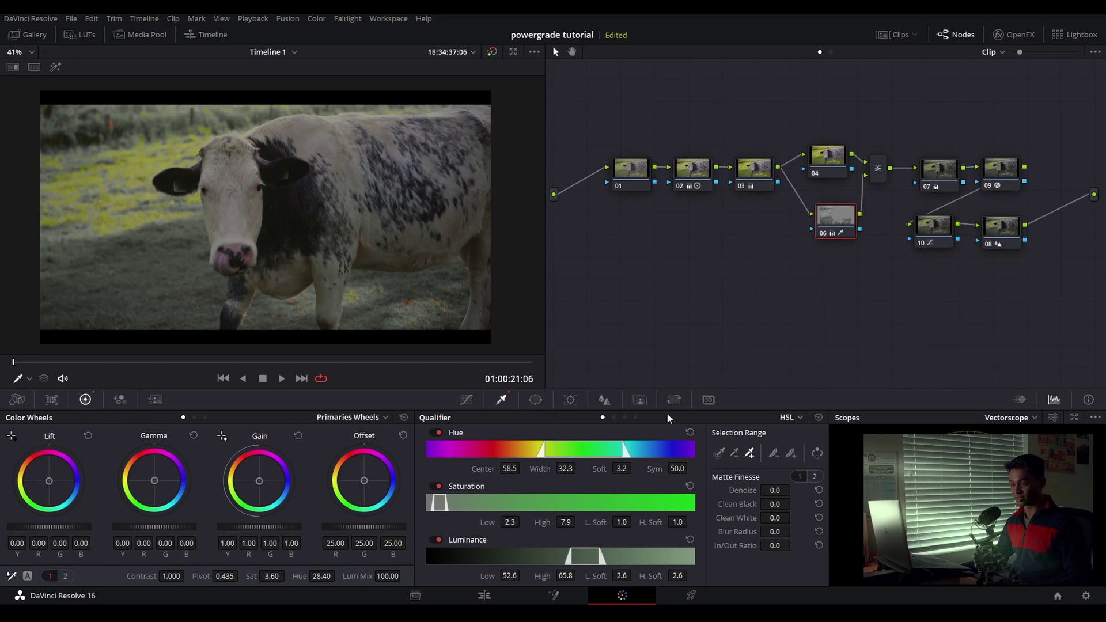
click(135, 215)
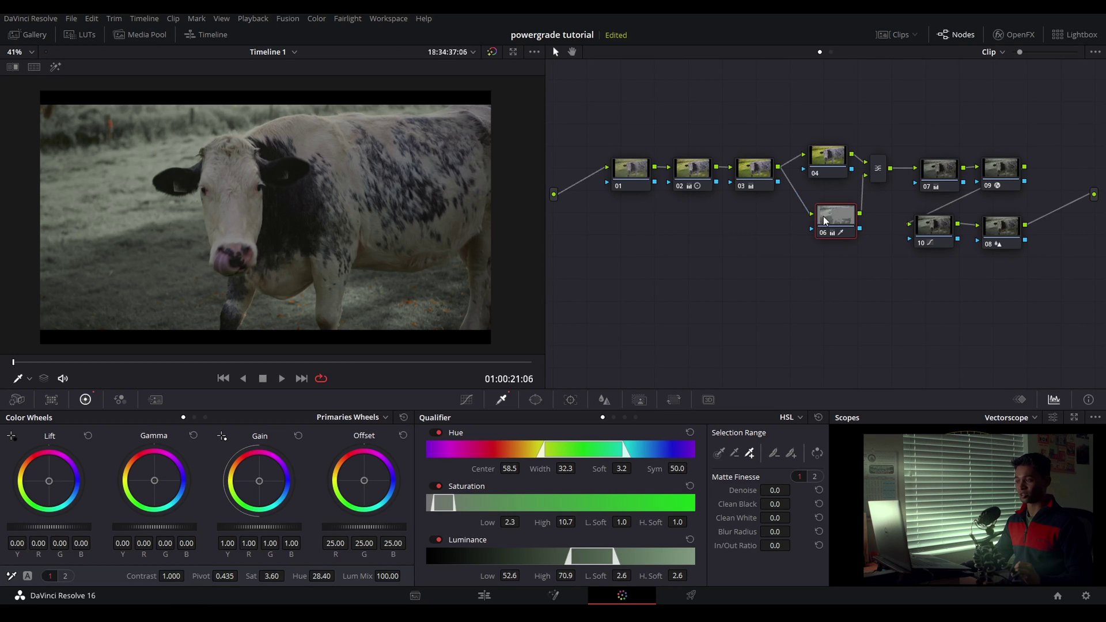
drag(827, 220, 824, 216)
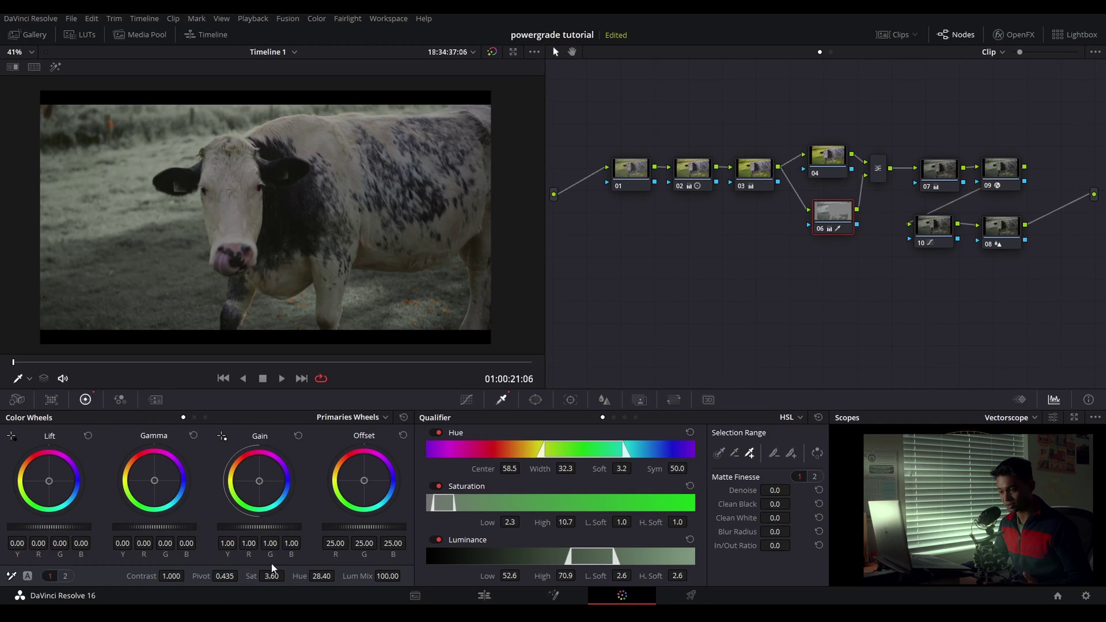
drag(274, 576, 288, 574)
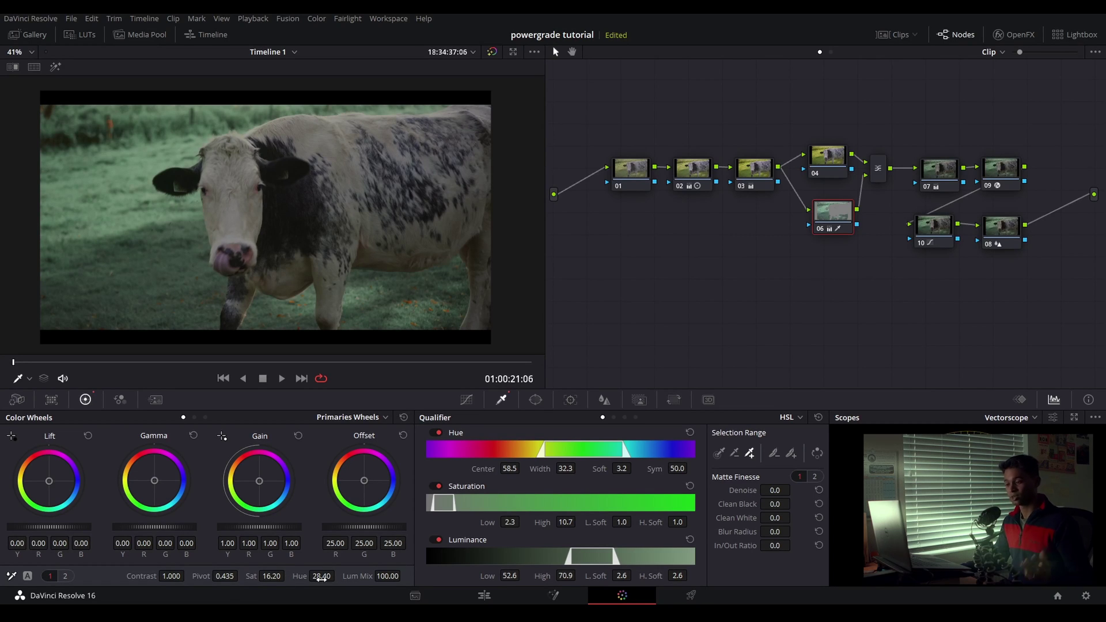
drag(321, 576, 338, 575)
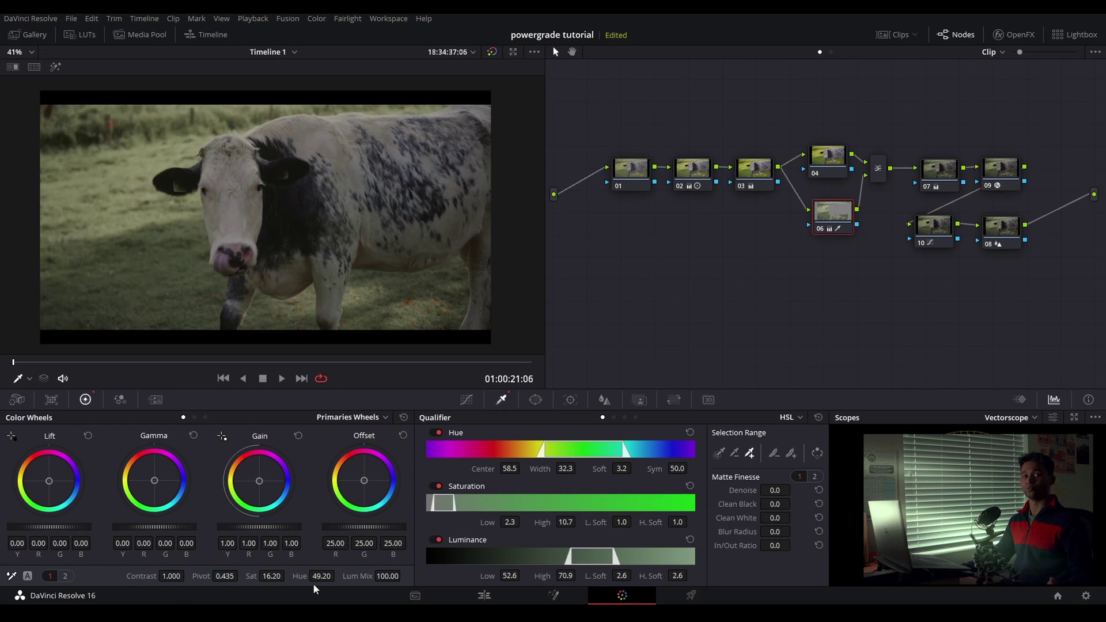
scroll(397, 258, up, 1)
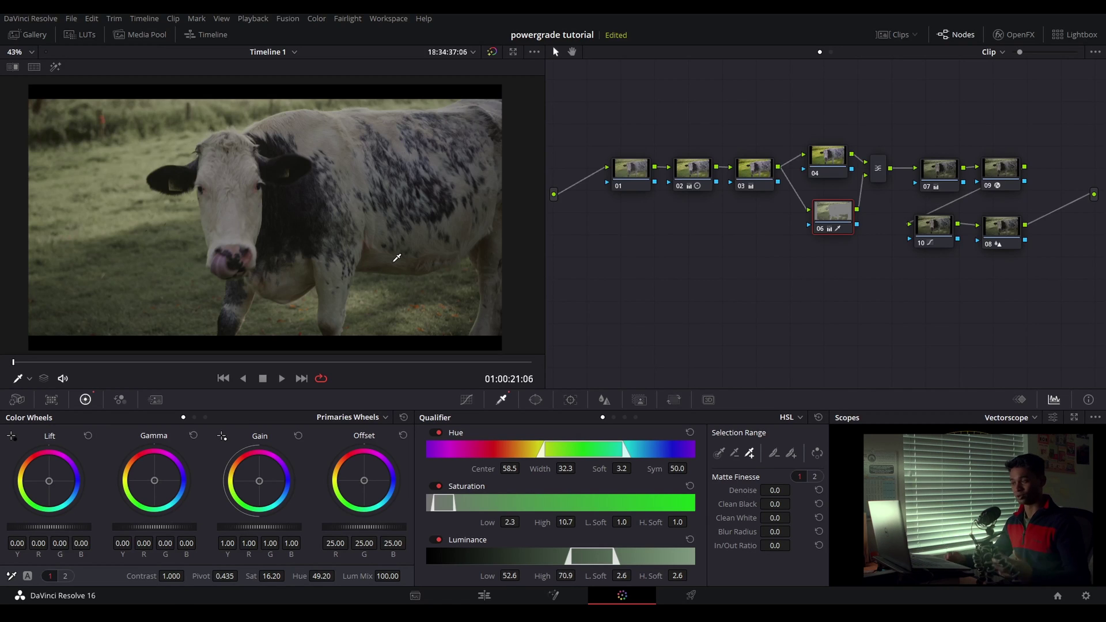
drag(913, 295, 918, 299)
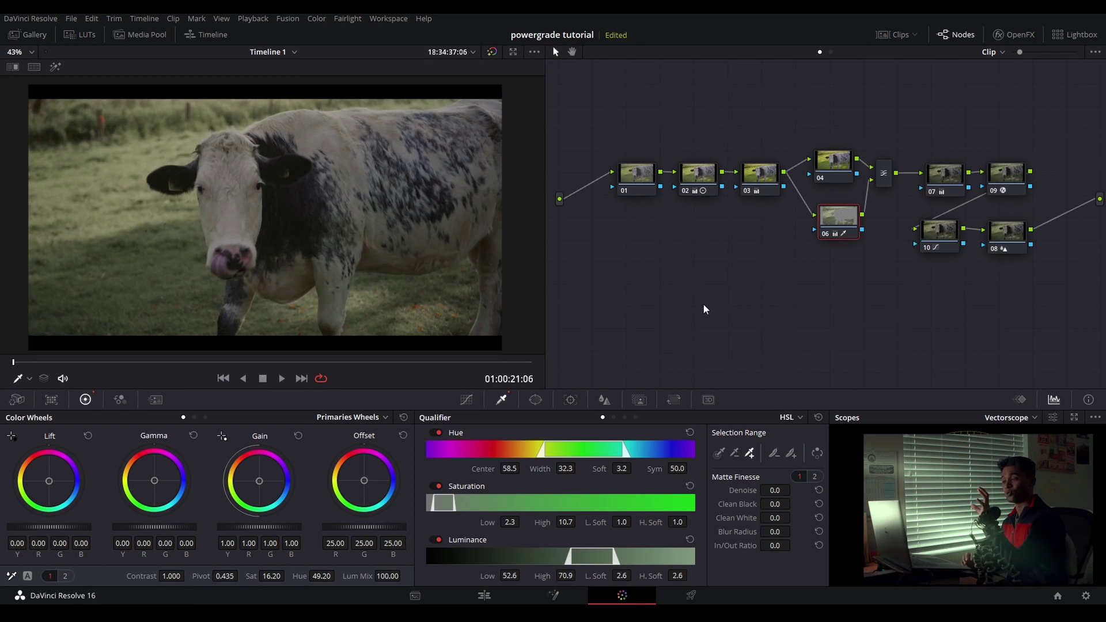
scroll(456, 254, down, 1)
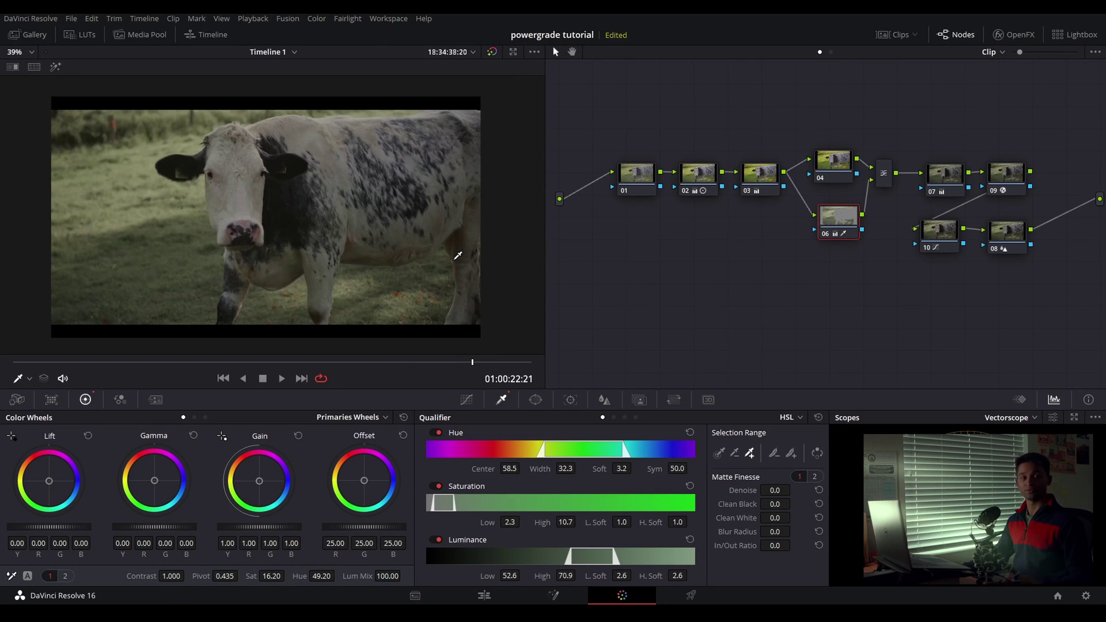
click(196, 362)
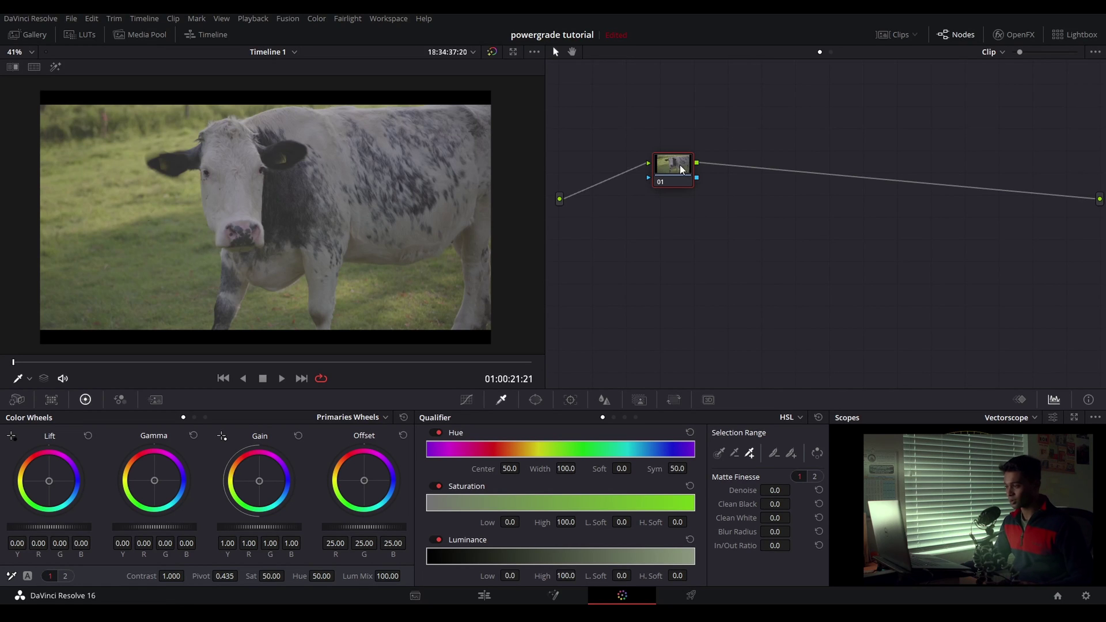
Add serial nodes 02–03 after node 01, then layered nodes 04, 06 and 07, arranging the branch.
drag(680, 165, 650, 184)
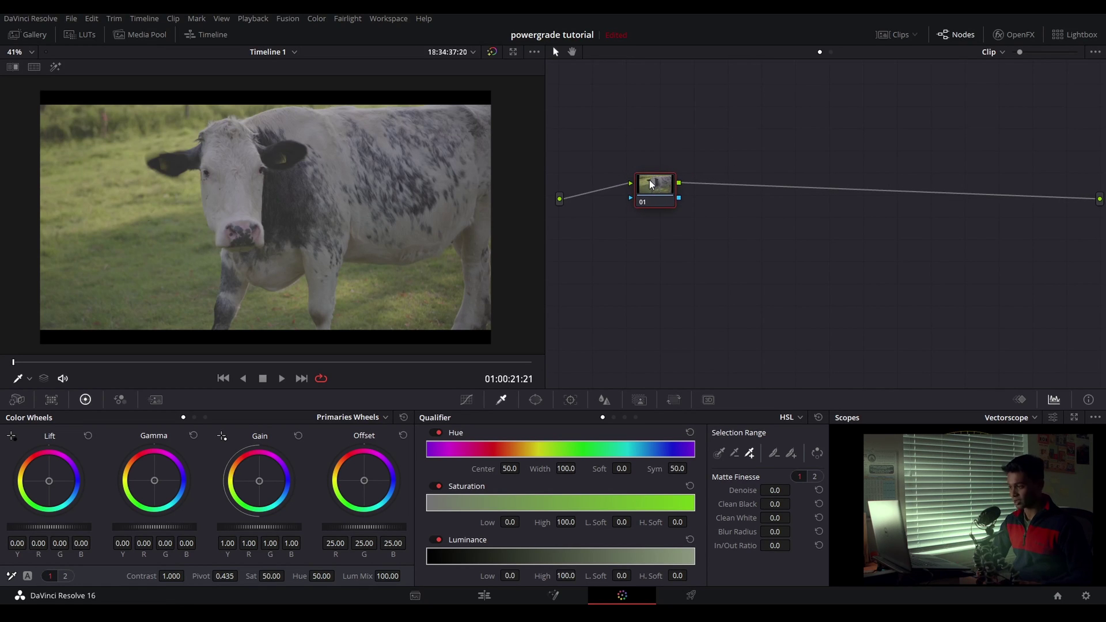
key(alt+s)
key(alt+s)
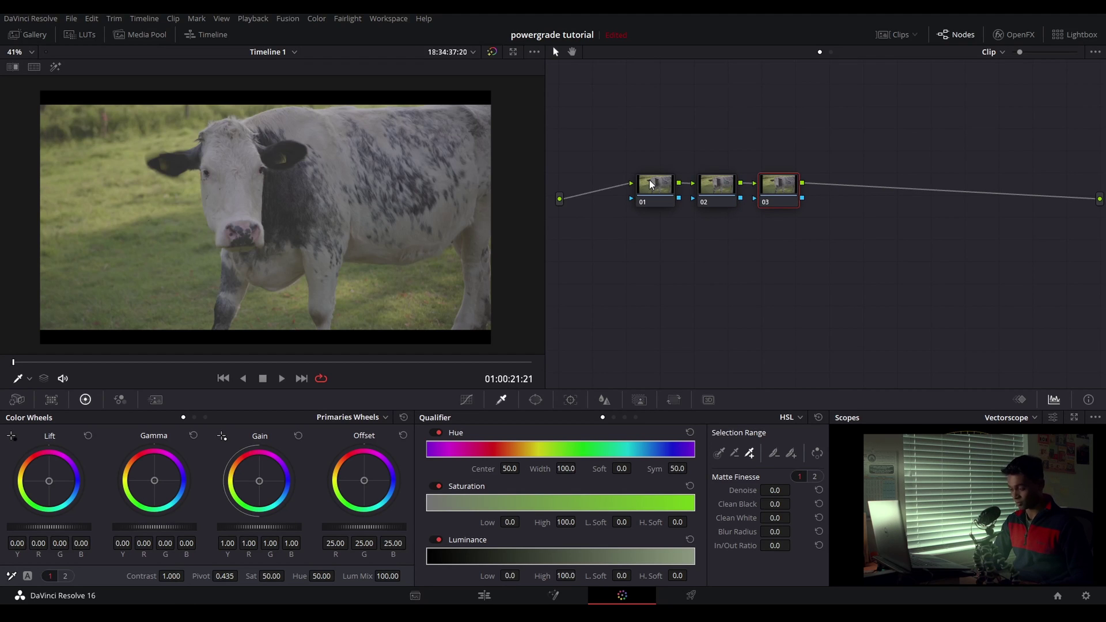
key(alt+l)
key(alt+l)
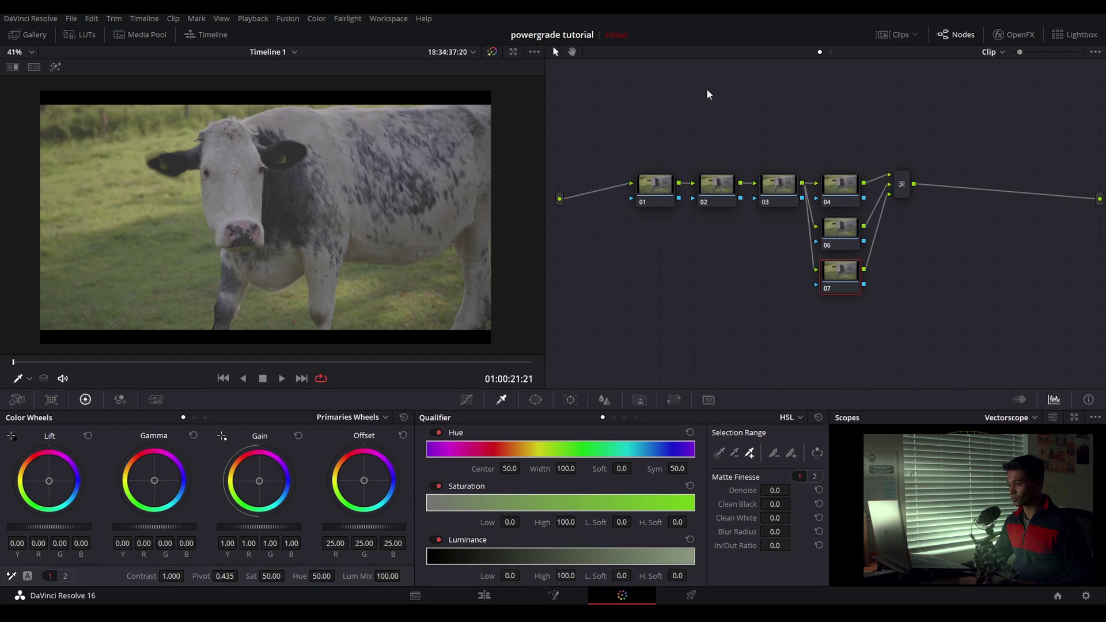
drag(808, 105, 867, 297)
drag(834, 235, 837, 192)
Add serial nodes 08 and 09 after the layer mixer, label the nodes, and show the Gallery.
click(908, 182)
key(alt+s)
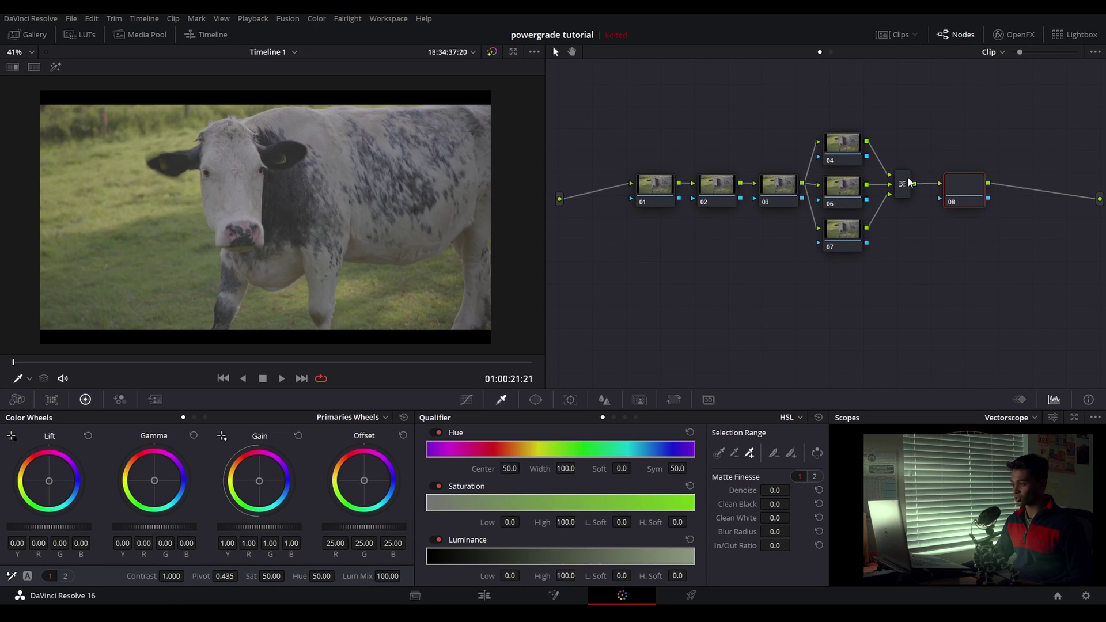
key(alt+s)
click(666, 190)
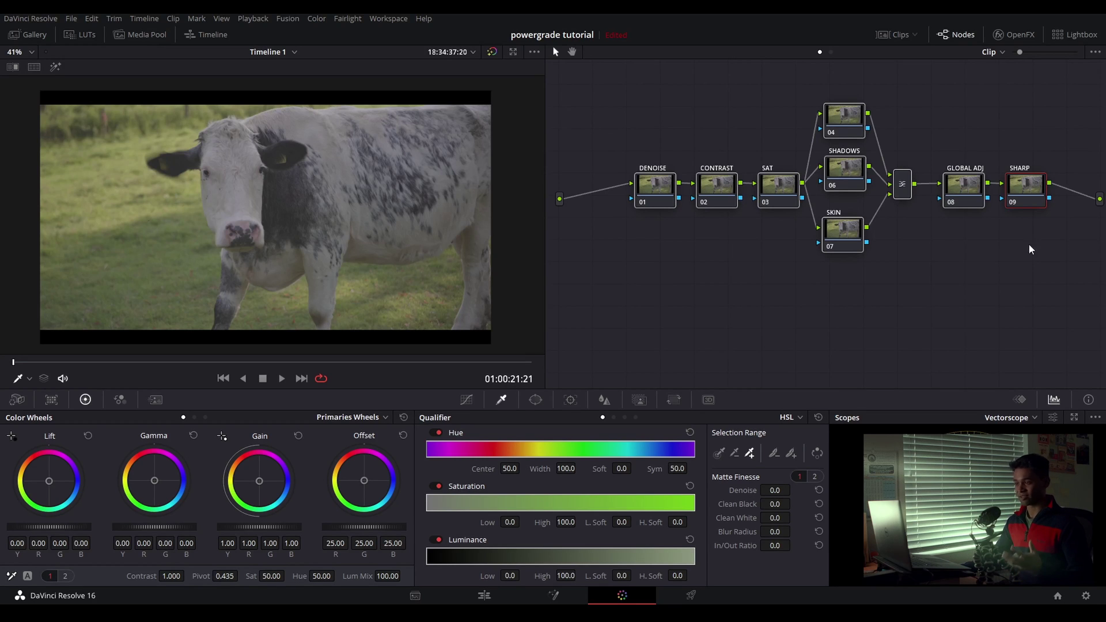
click(27, 35)
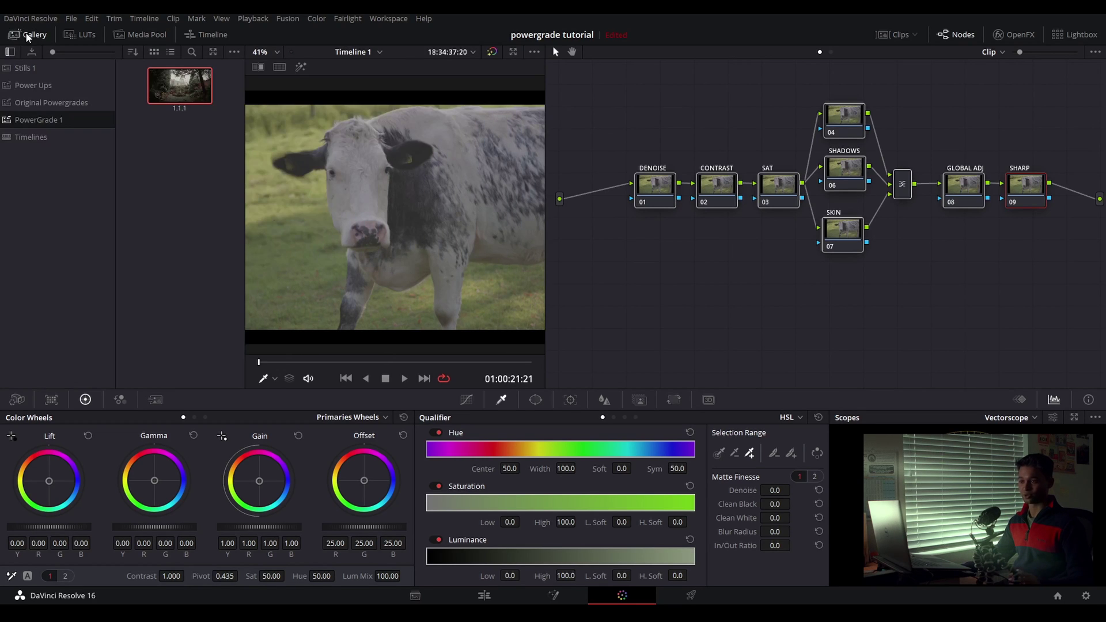
Save the cow grade as still 1.3.1 and place boxing clip C0144.MP4 on the timeline.
right_click(385, 193)
click(432, 202)
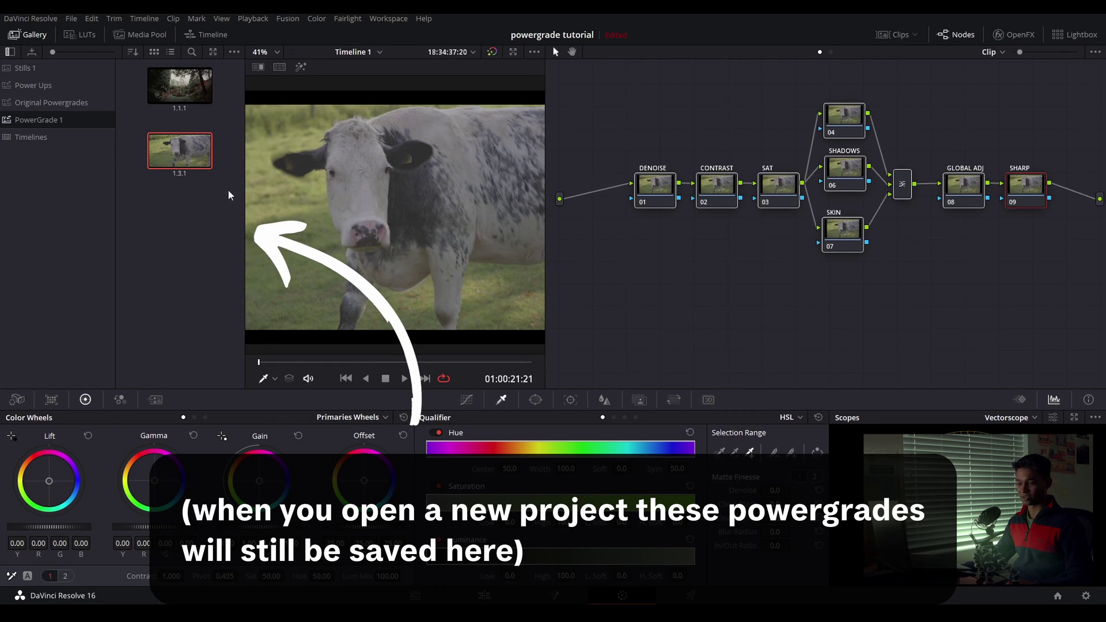
click(489, 593)
drag(144, 89, 264, 412)
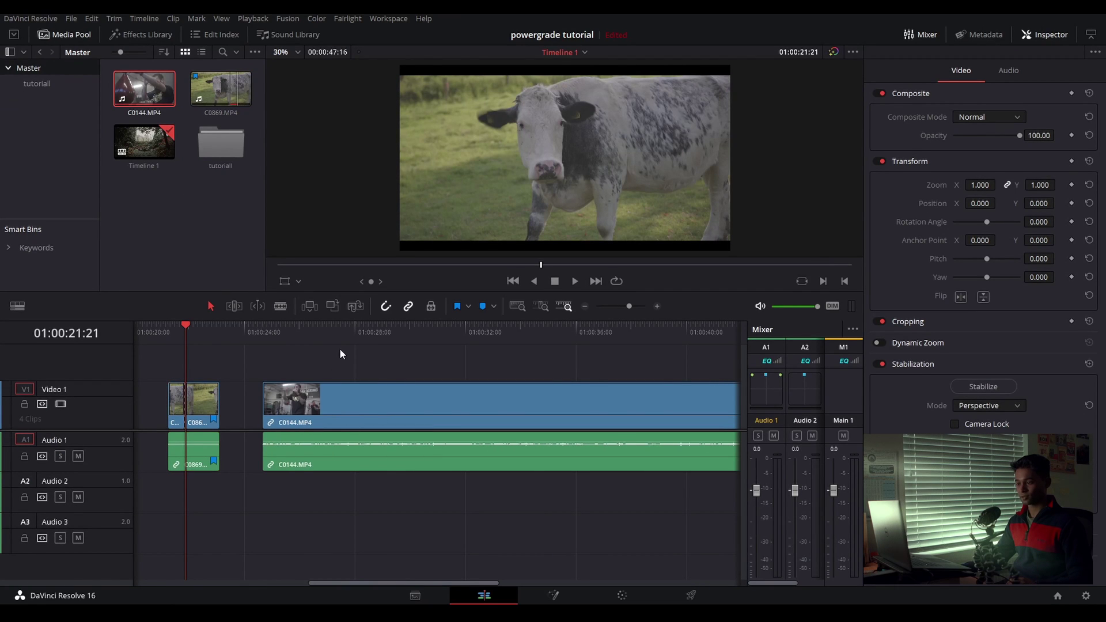
click(410, 343)
Apply still 1.3.1's grade to the boxing clip on the Color page and hide the Gallery.
click(621, 595)
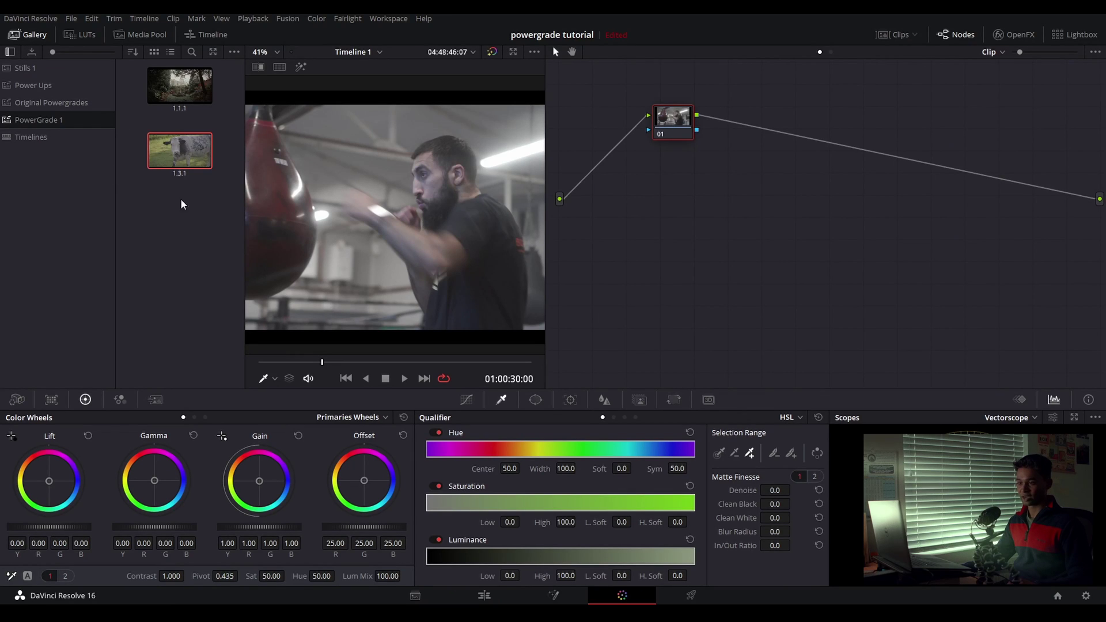
right_click(191, 159)
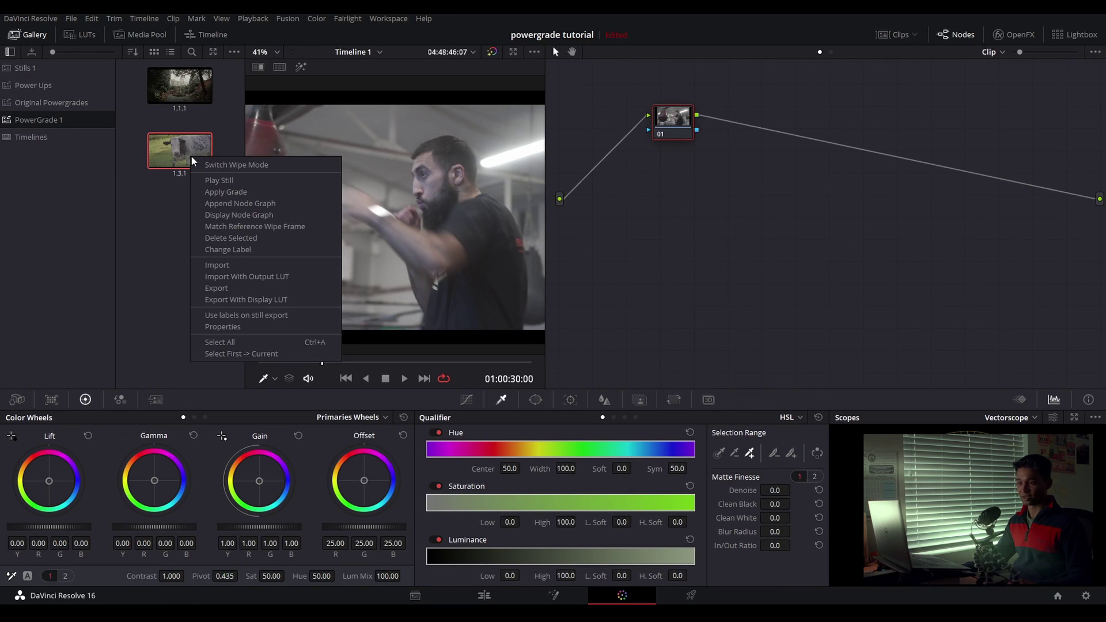
click(244, 191)
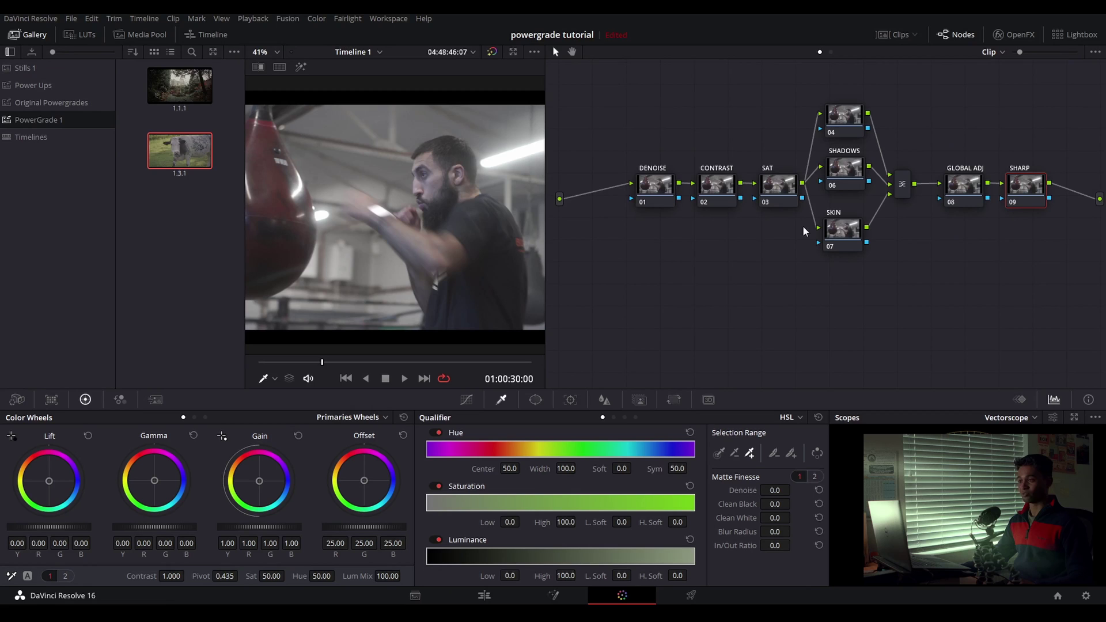
click(16, 37)
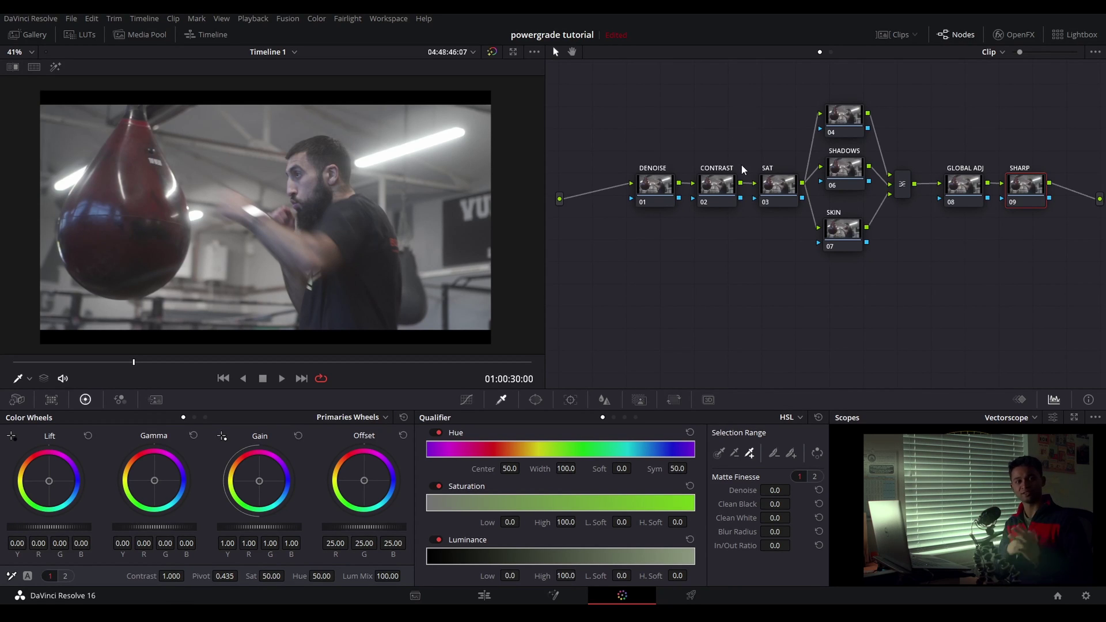
Zoom out the Edit timeline, then browse the Power Ups album down to the CinePrint16 stills.
key(shift+4)
click(583, 307)
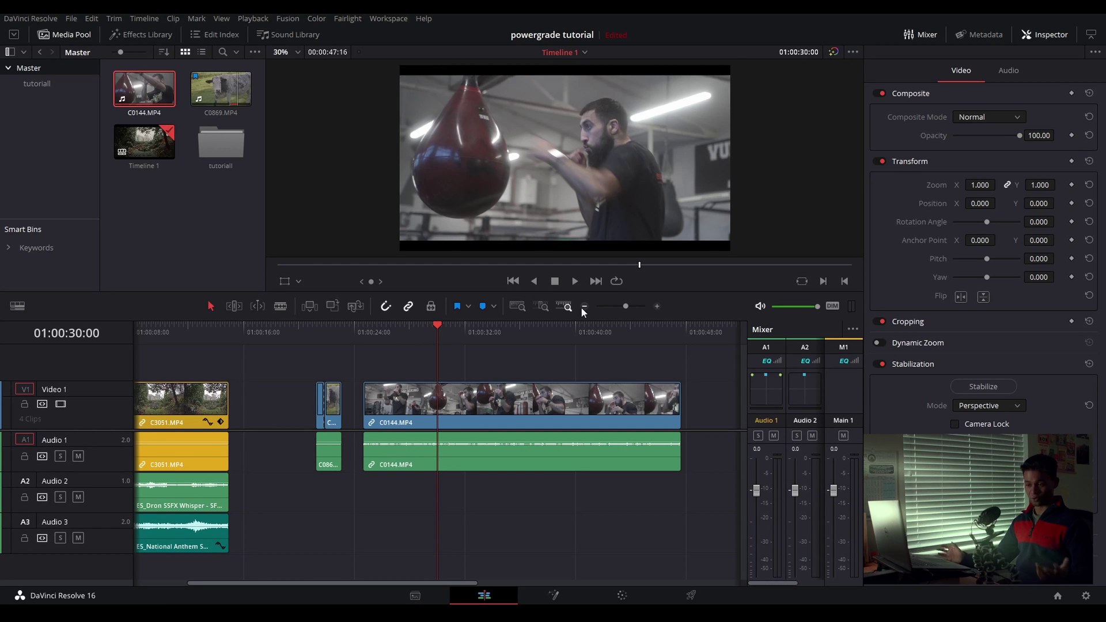
key(shift+6)
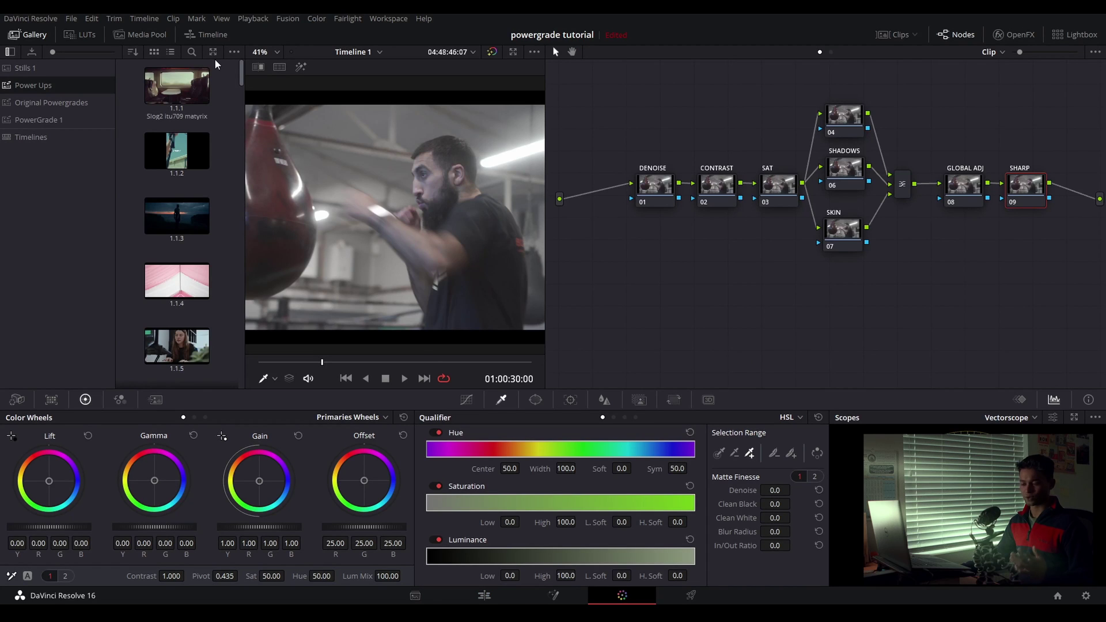
scroll(216, 66, down, 8)
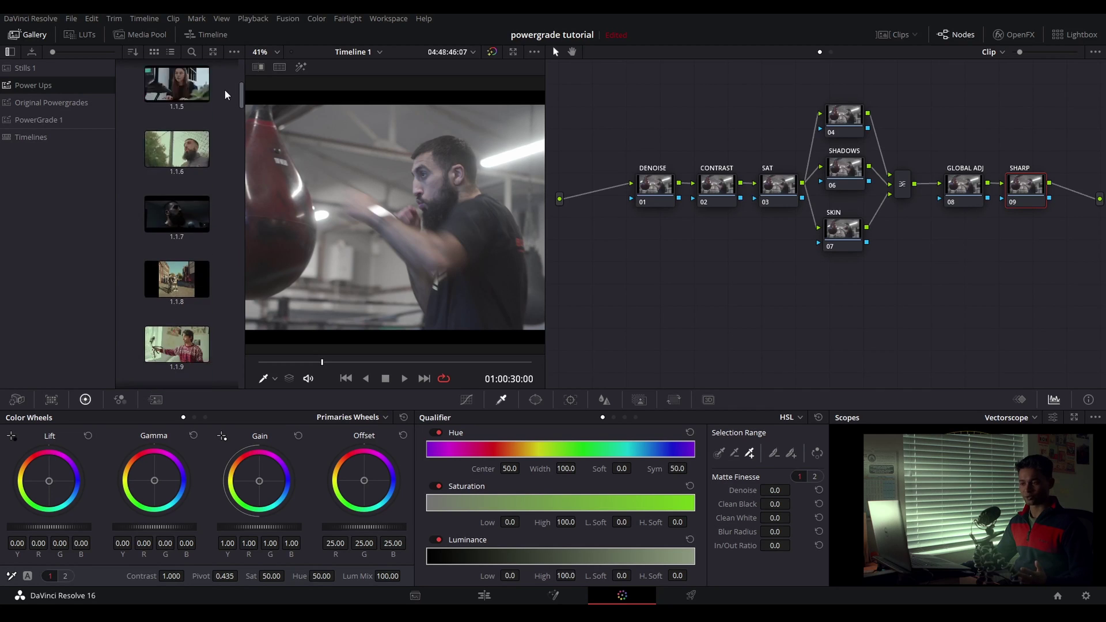
scroll(226, 102, down, 20)
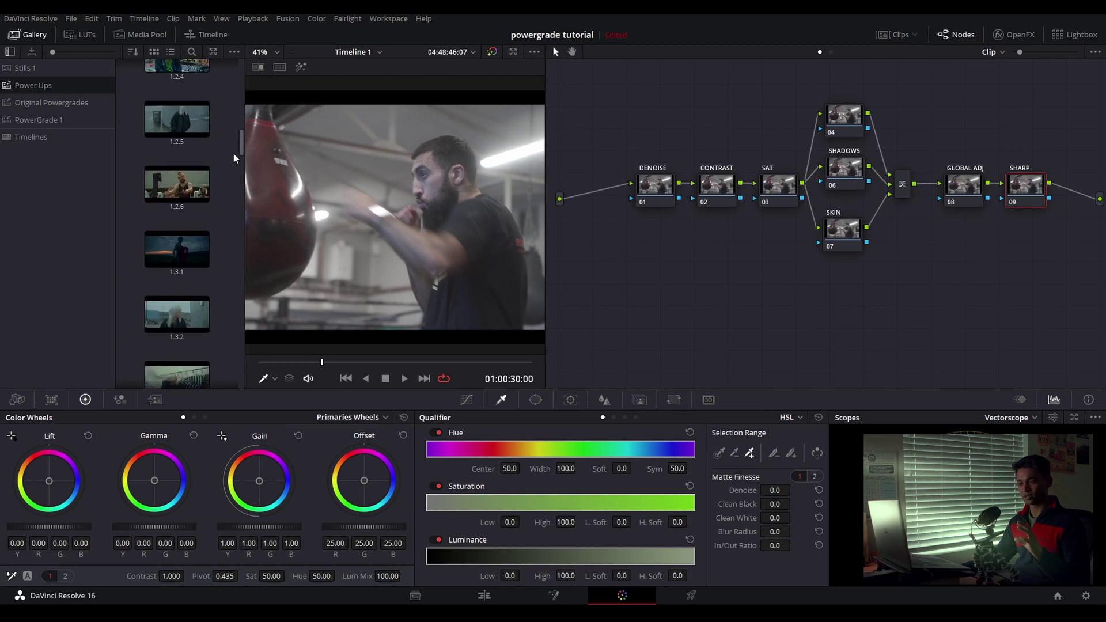
drag(243, 258, 242, 317)
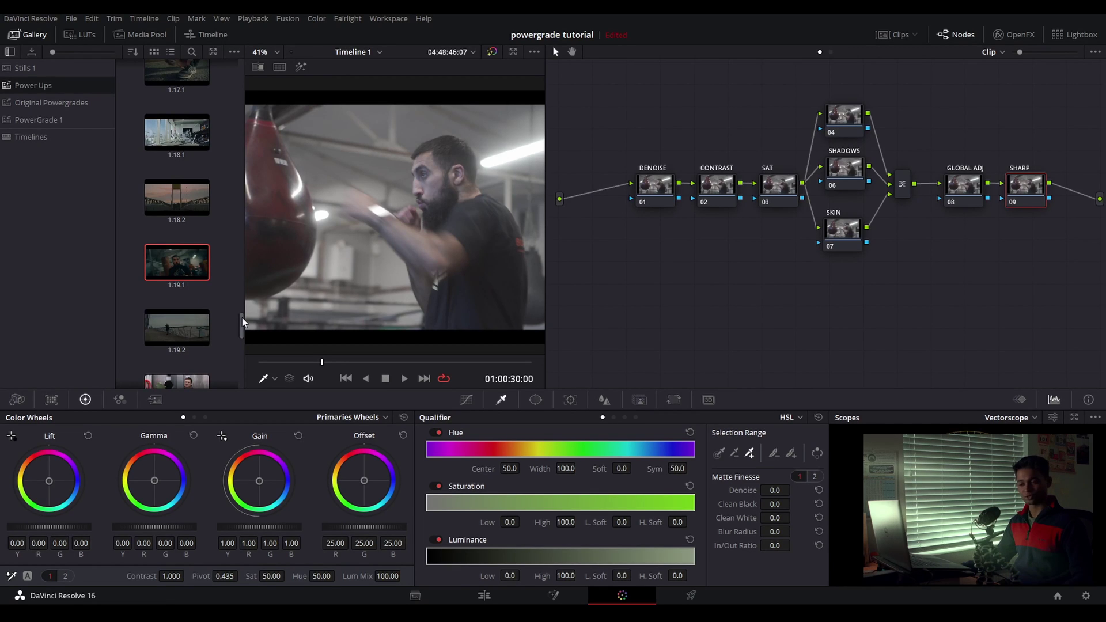
drag(241, 317, 241, 365)
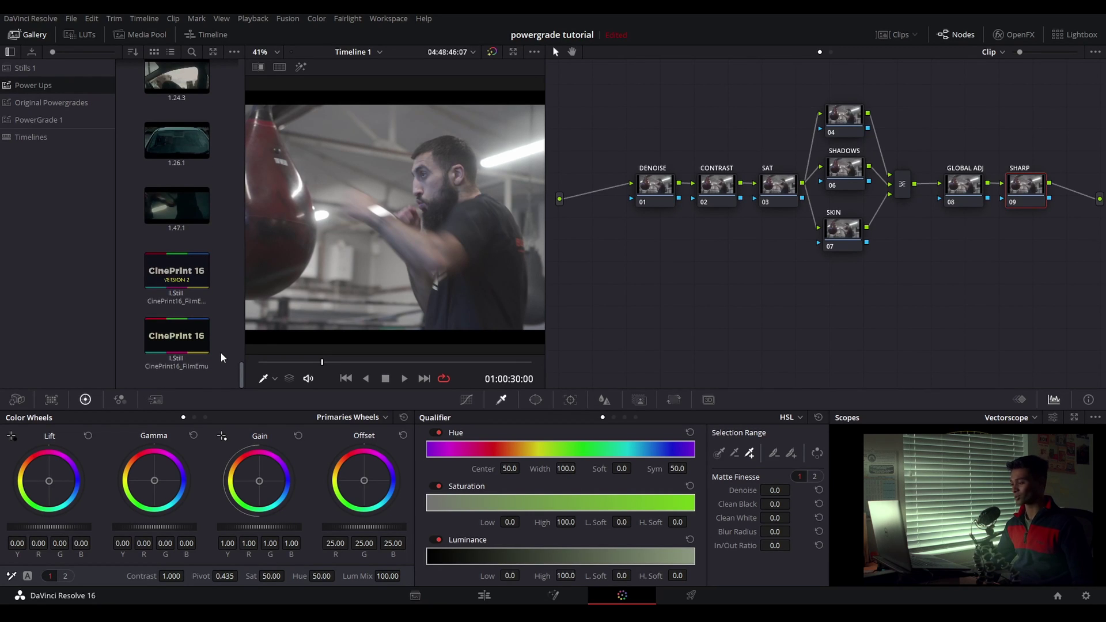